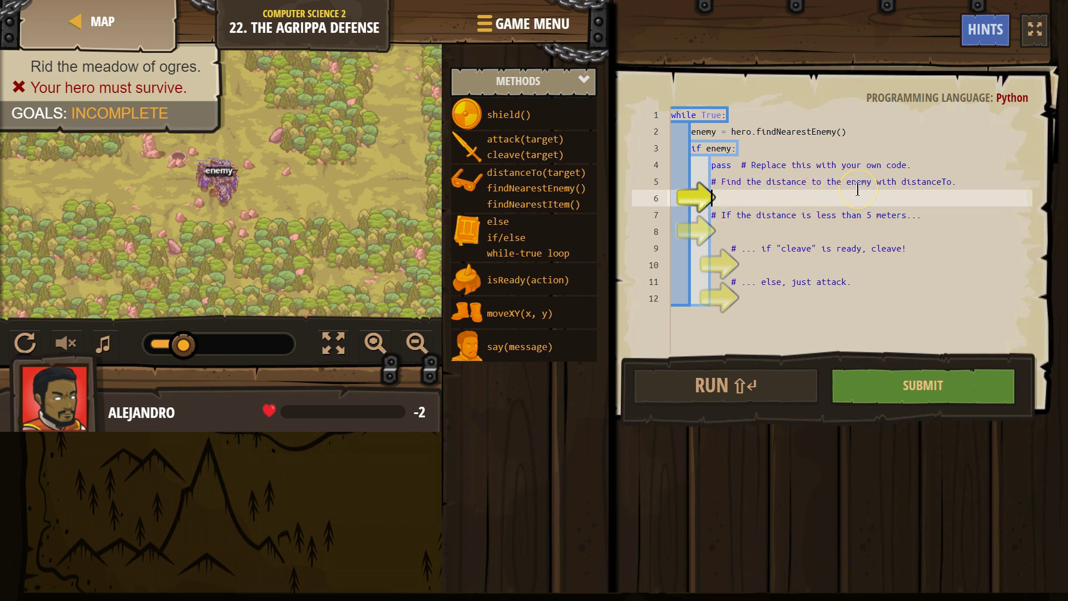
text(find)
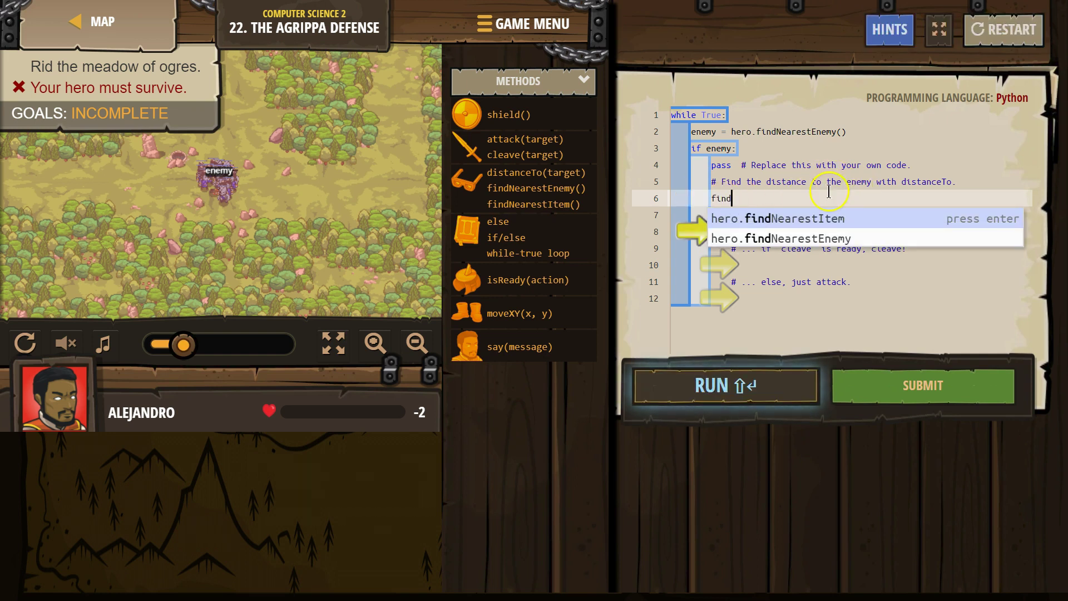
Make line 6 store hero.distanceTo(enemy) in the distance variable
click(792, 197)
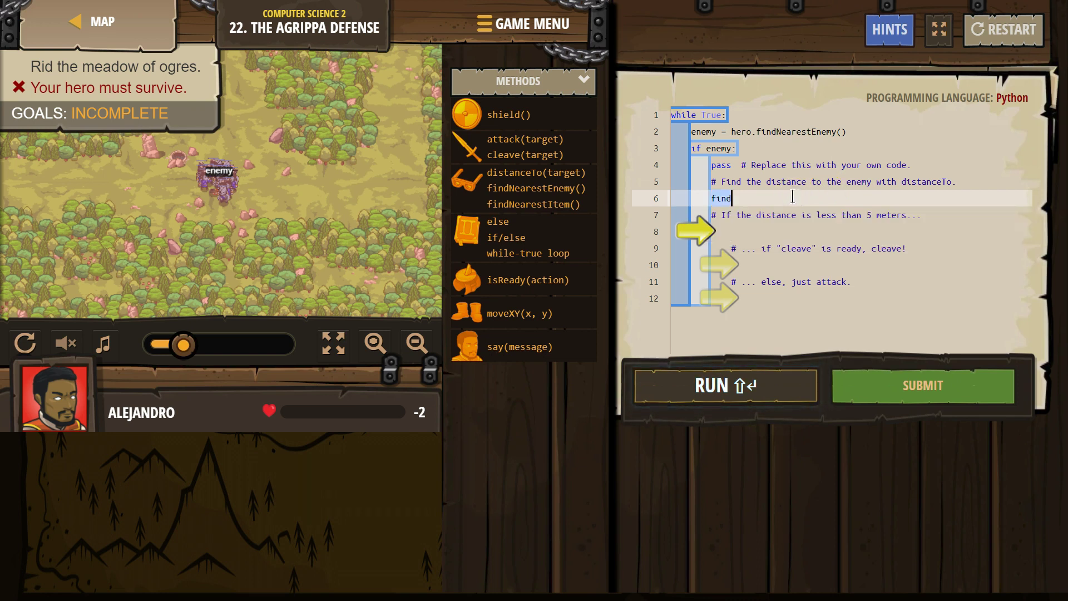
key(ctrl+space)
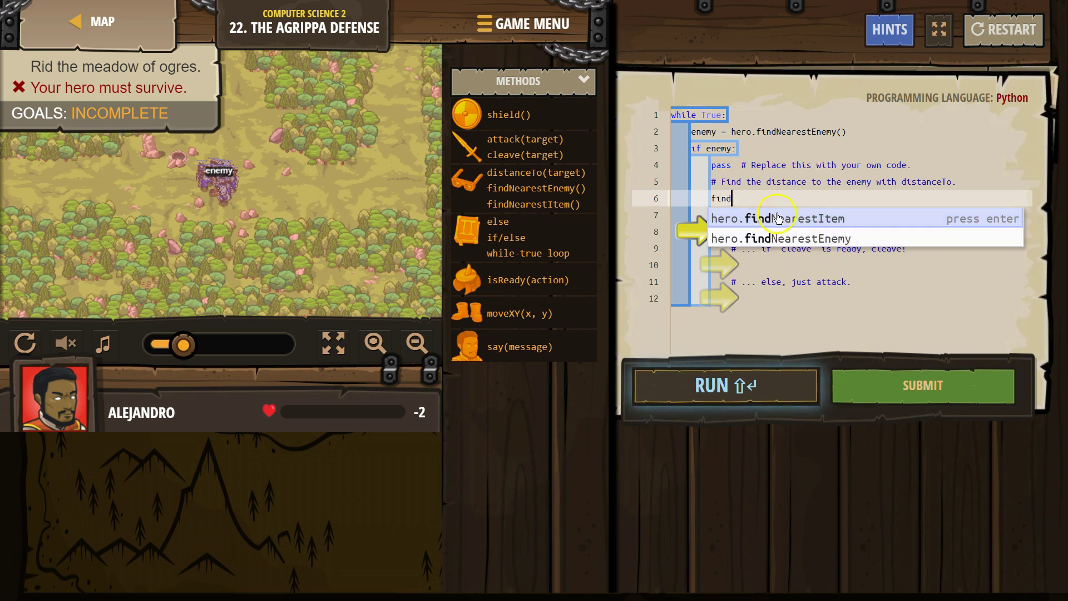
key(Escape)
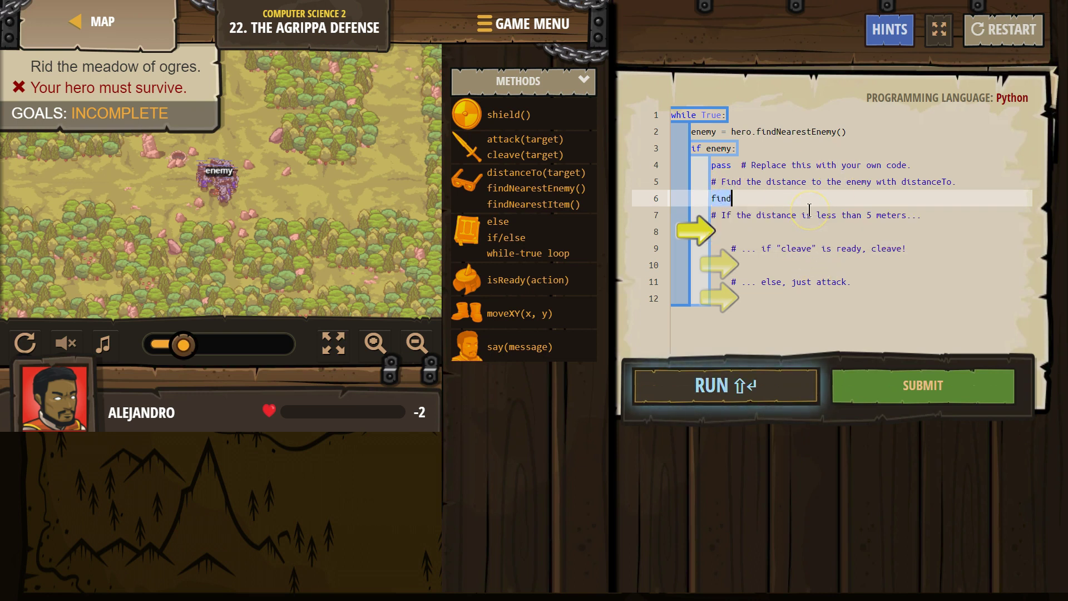
key(BackSpace)
key(BackSpace)
key(BackSpace)
text(dis)
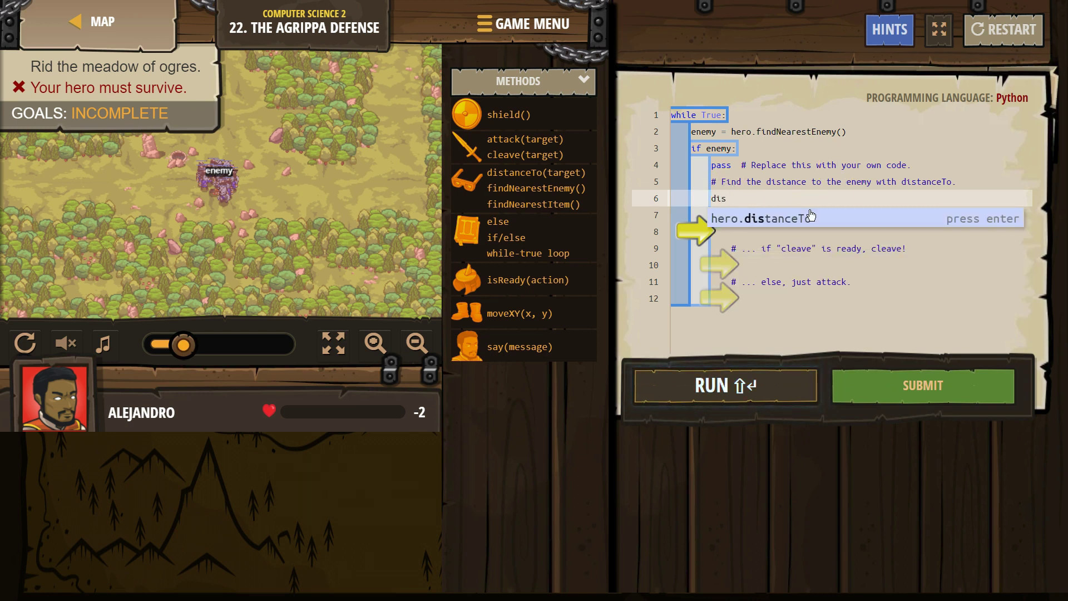
key(Return)
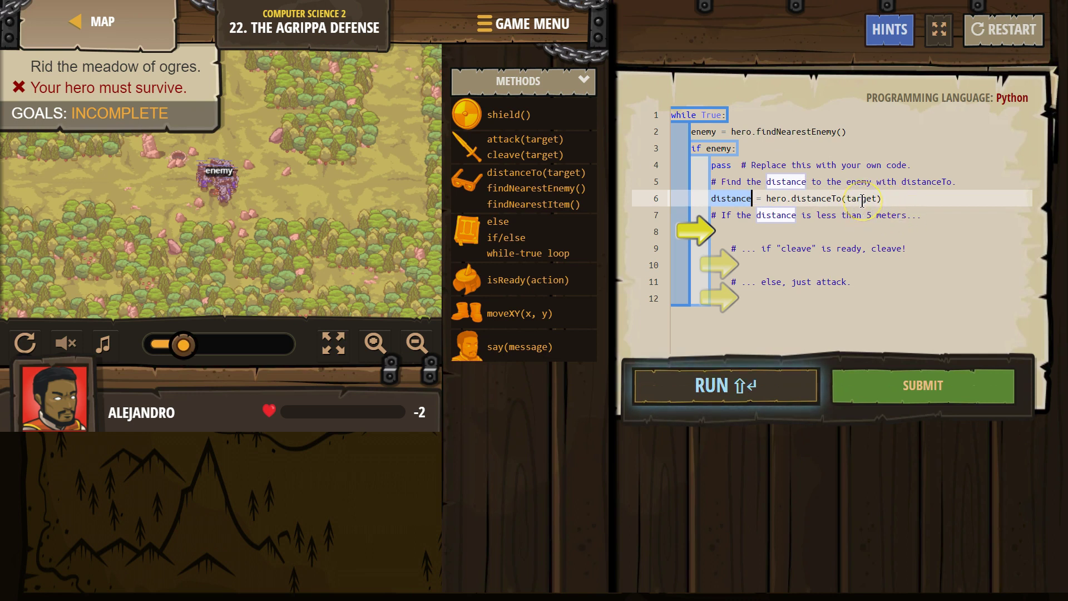
click(863, 200)
double_click(863, 200)
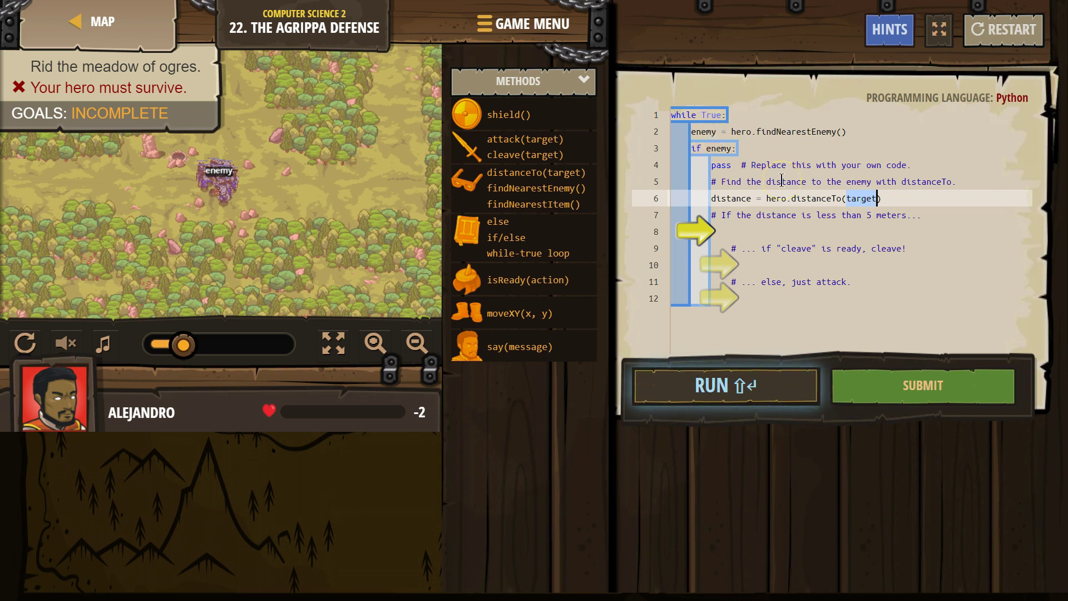
text(enemy)
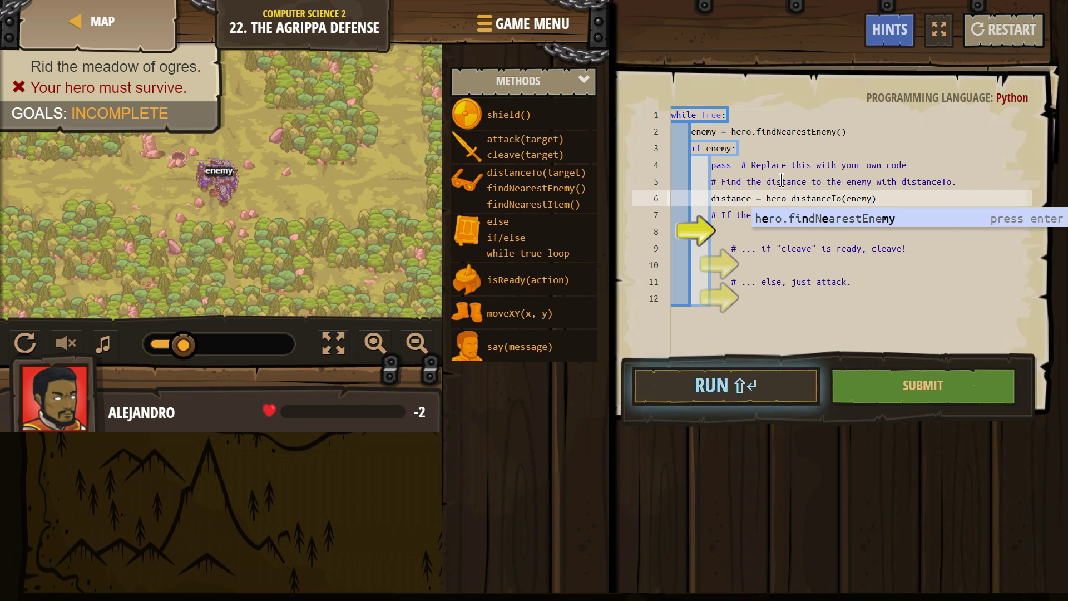
click(755, 233)
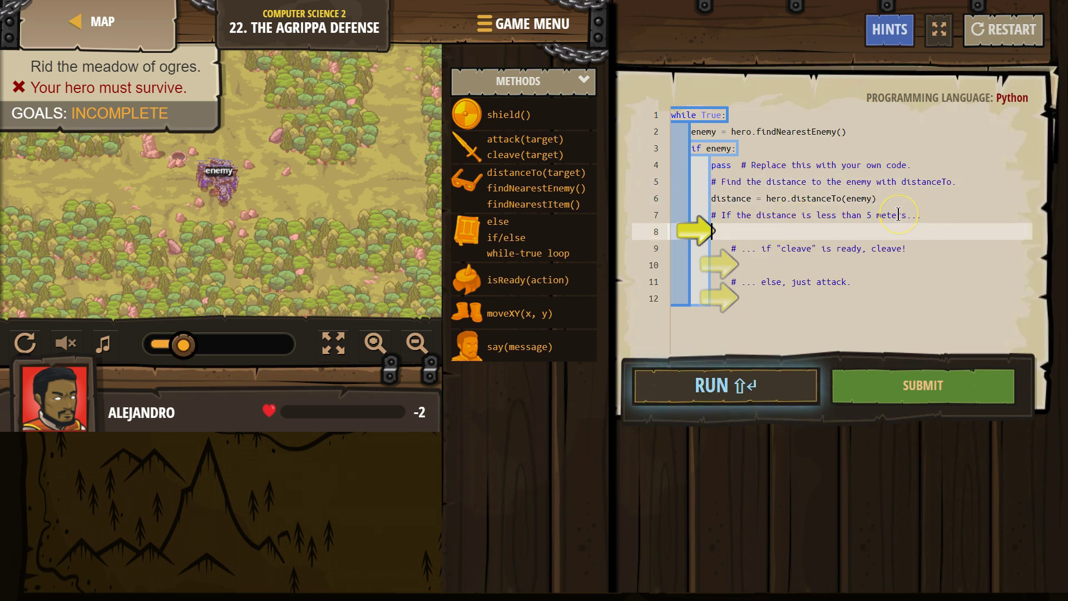
text(if d)
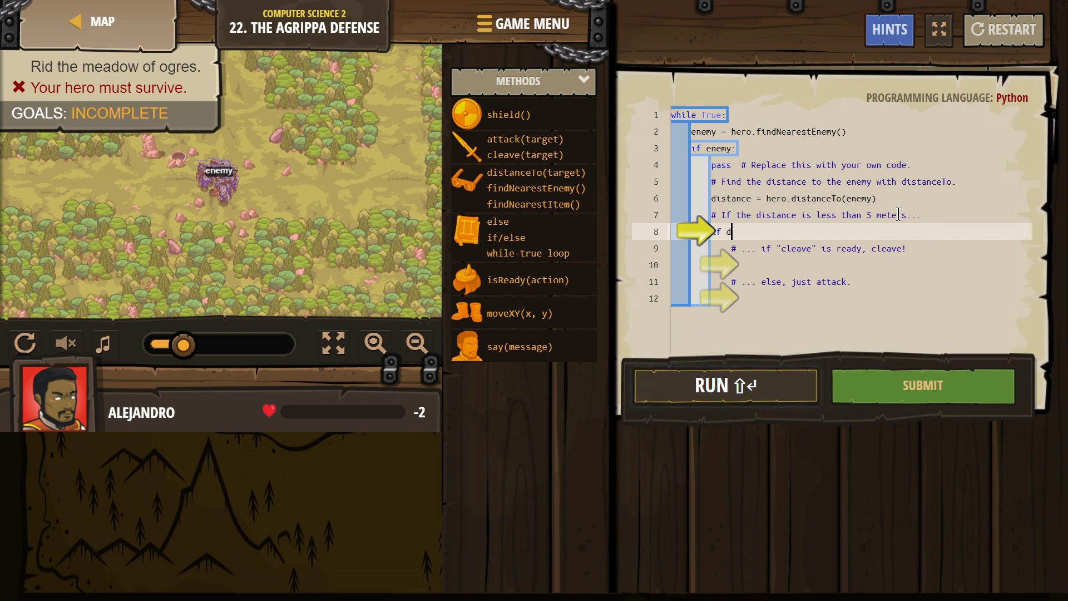
key(BackSpace)
text((distance < 5)
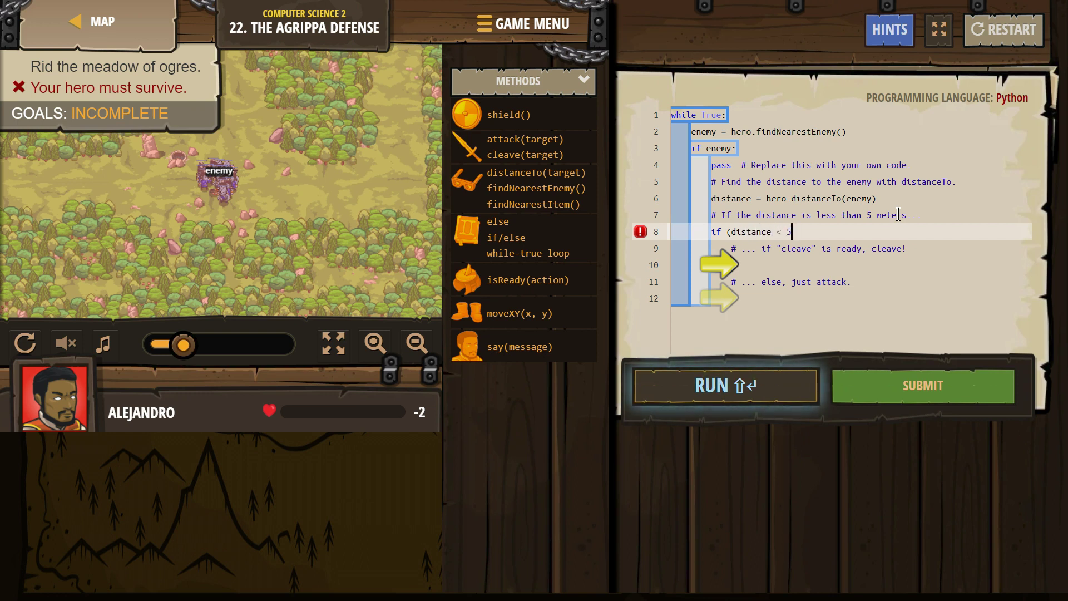
text(:)
Write the distance < 5 condition with a nested hero.isReady("cleave") check on line 9
key(Return)
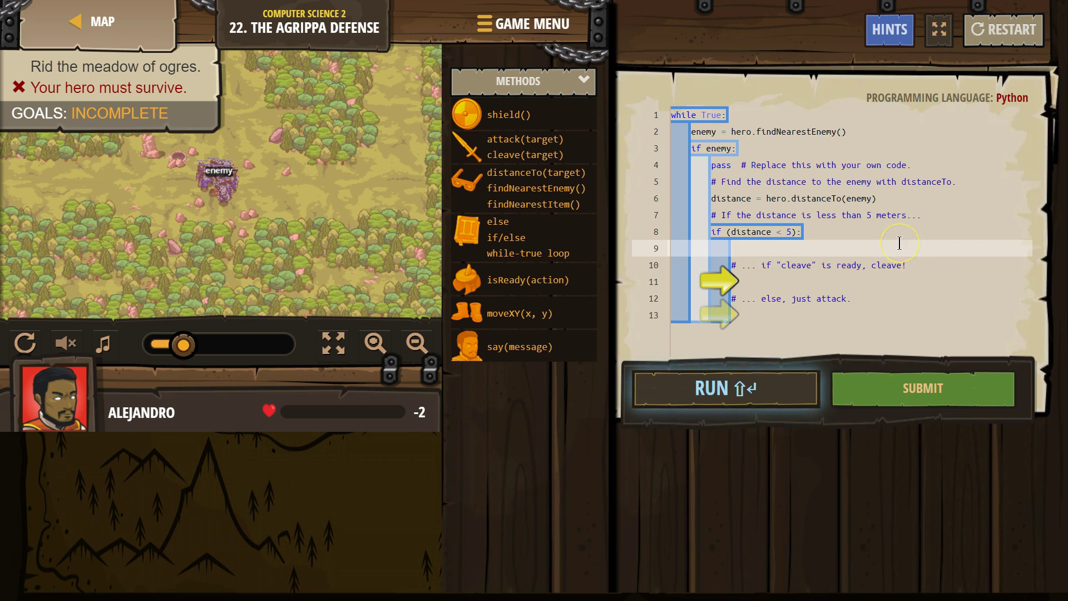
text(if(hero)
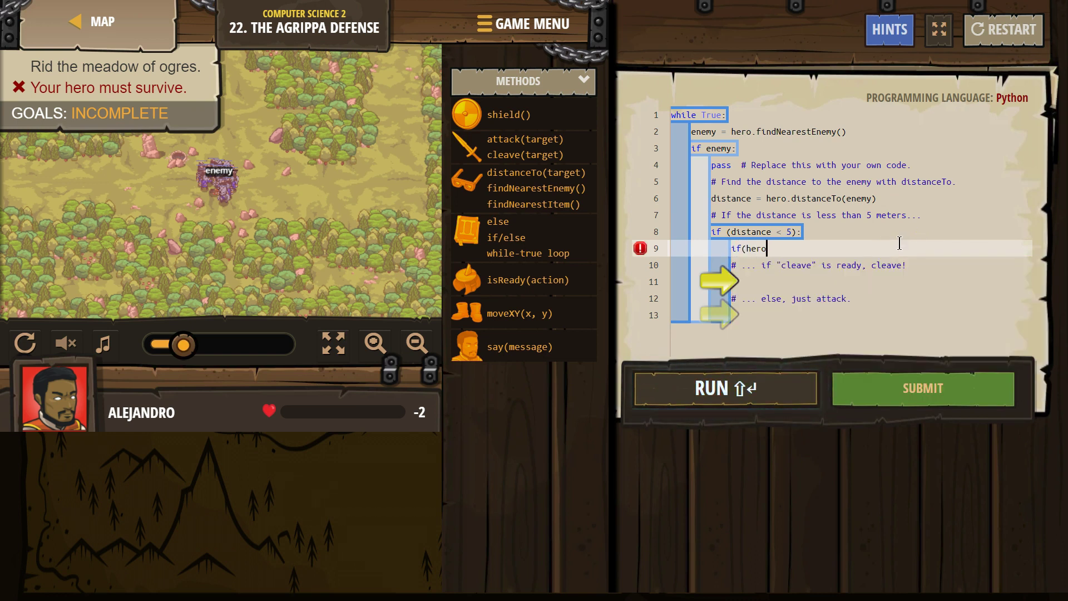
text(.isRead)
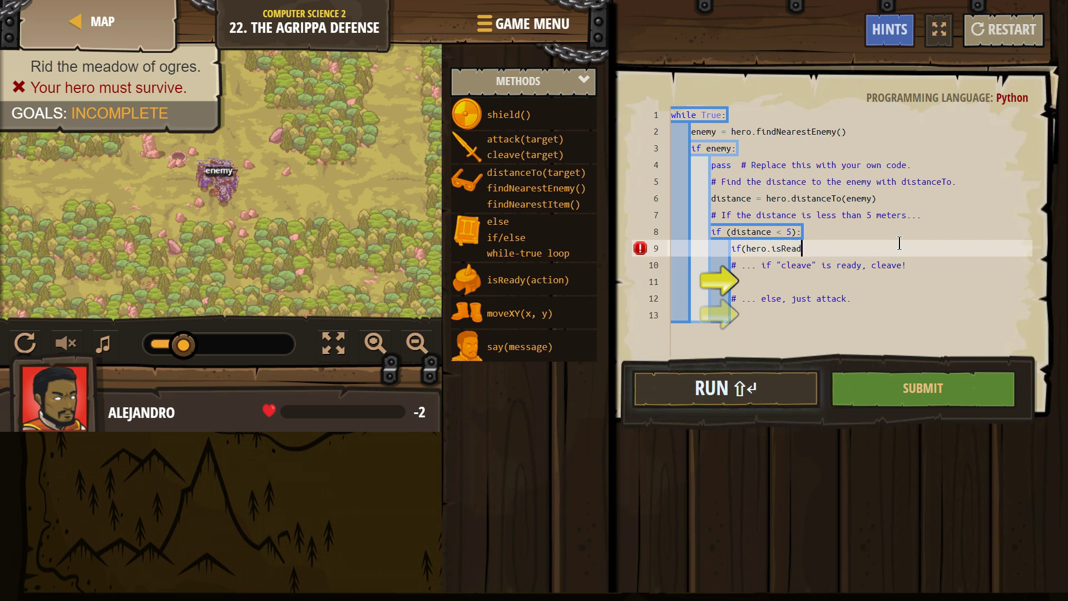
key(BackSpace)
text(ad)
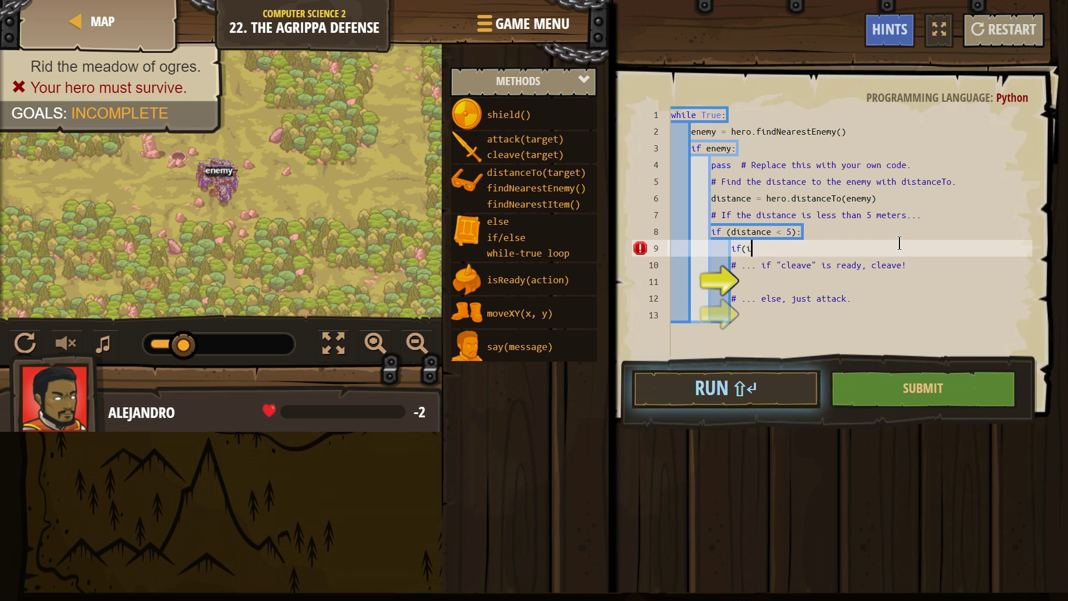
key(BackSpace)
text(:)
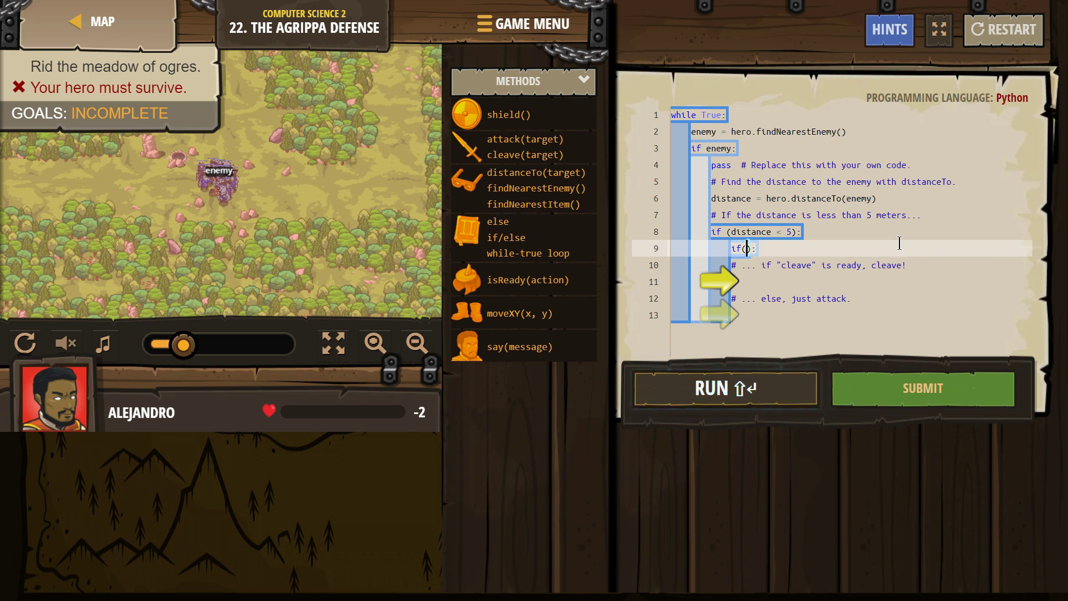
text(hero.is)
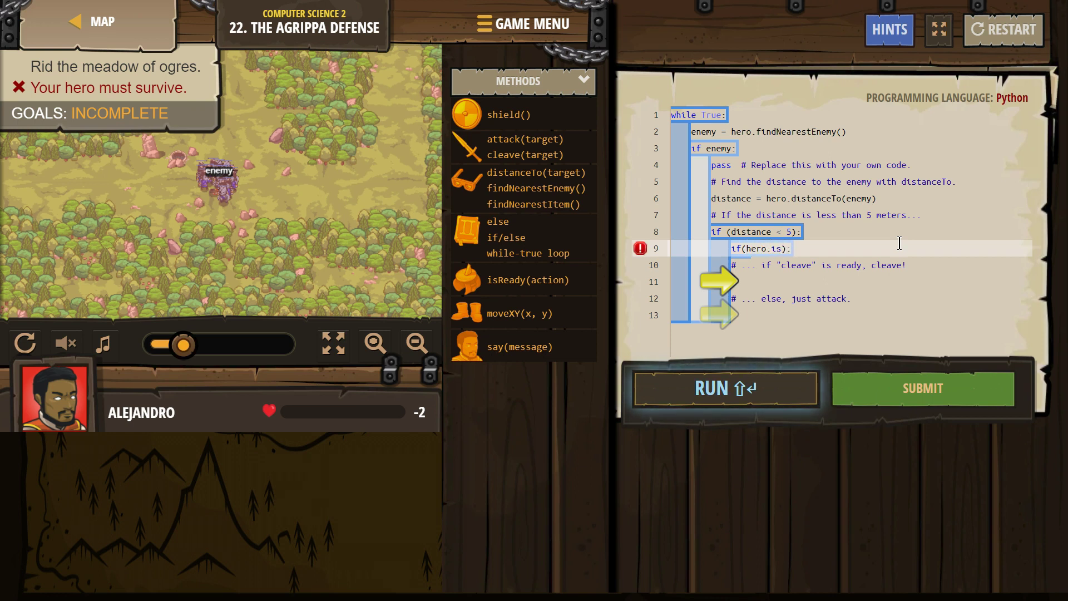
text(R)
text(cla)
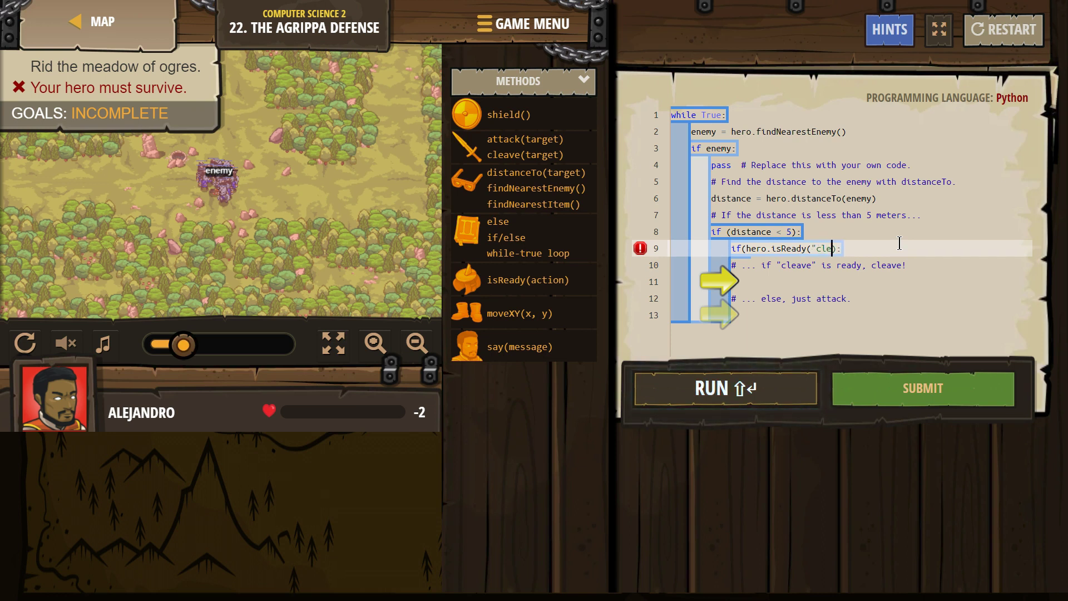
text(")
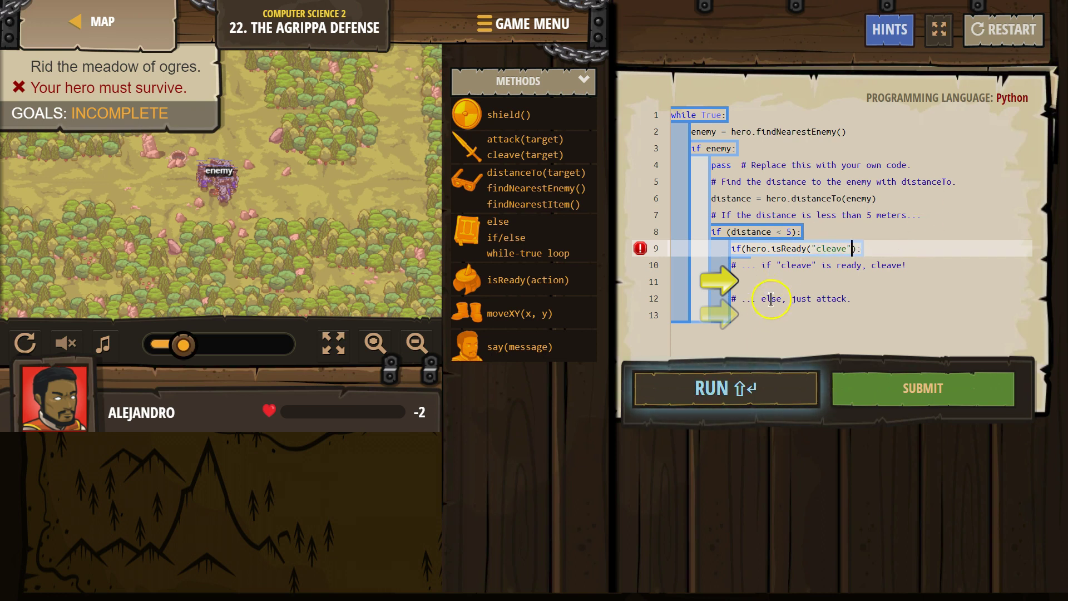
Show the isReady(action) documentation from the Methods panel
click(833, 280)
text())
click(830, 279)
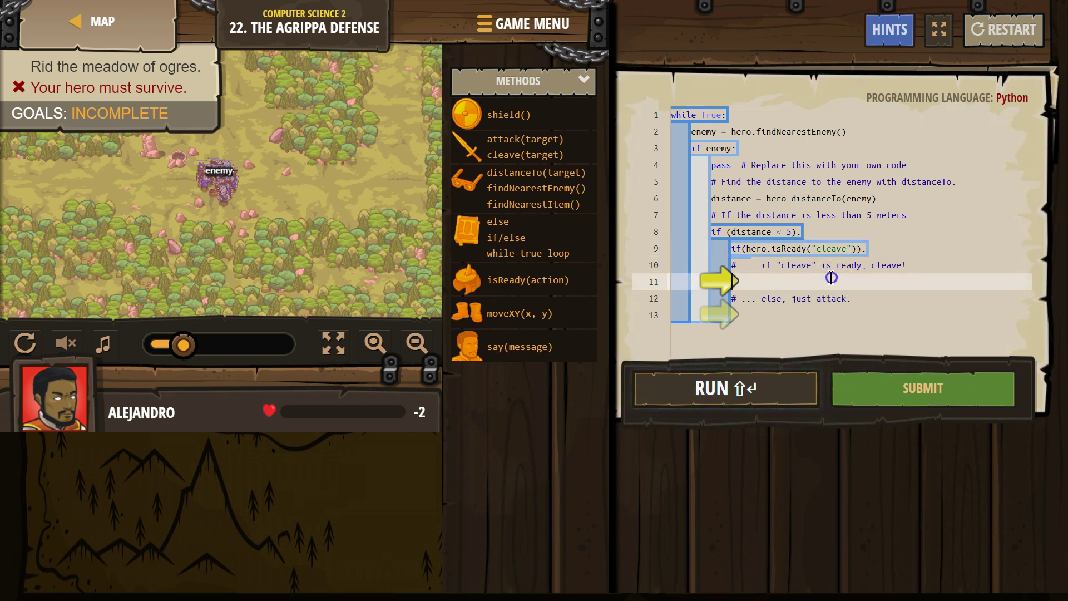
click(508, 281)
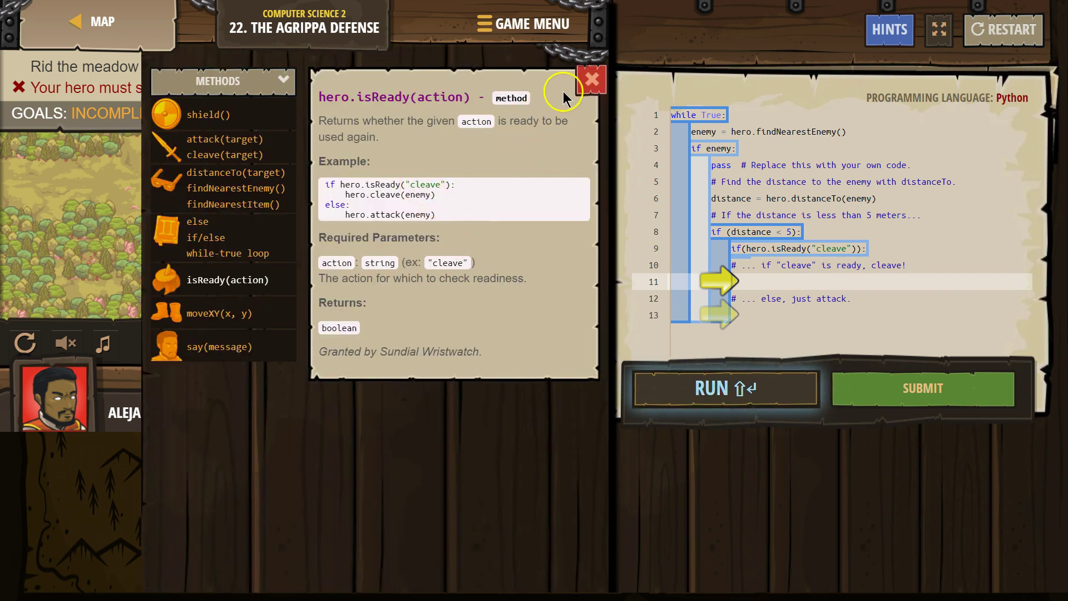
Call hero.cleave(enemy) under the cleave check, removing the cleave-ready placeholder comment
click(590, 81)
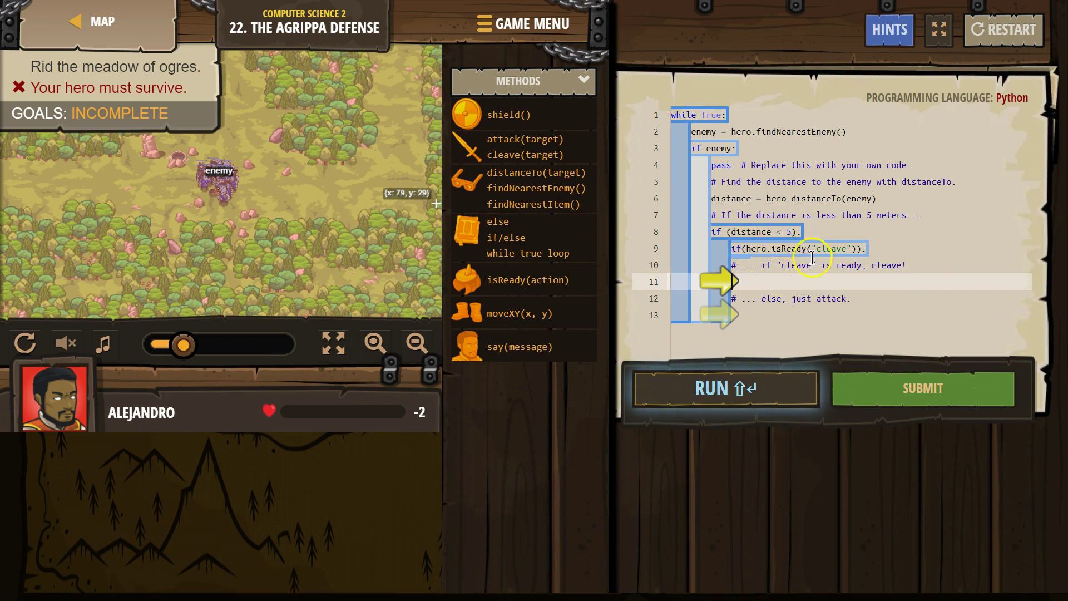
click(864, 248)
text(:)
key(Return)
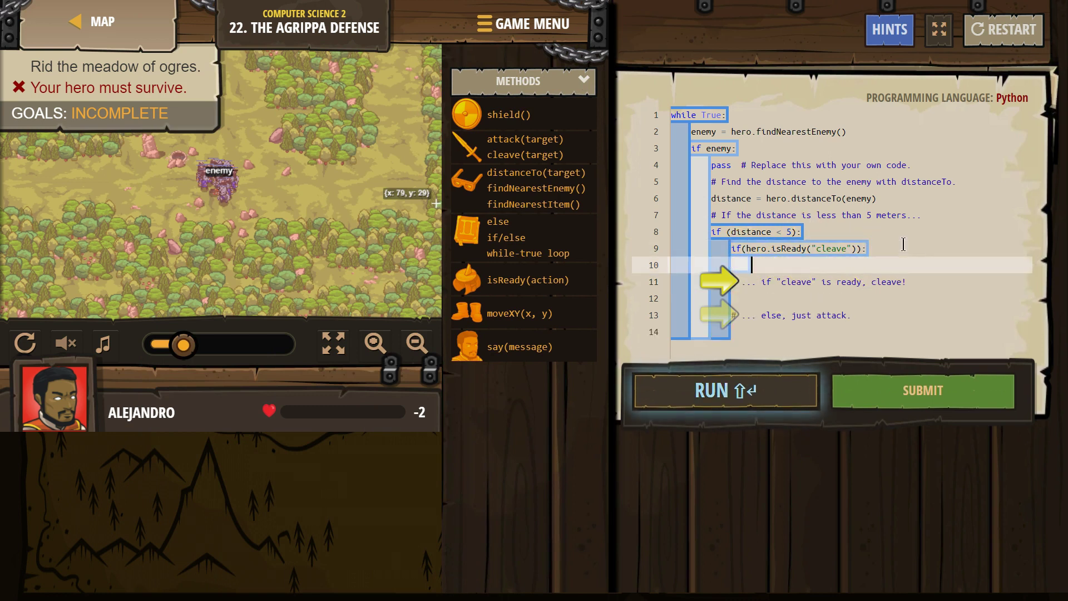
text(cle)
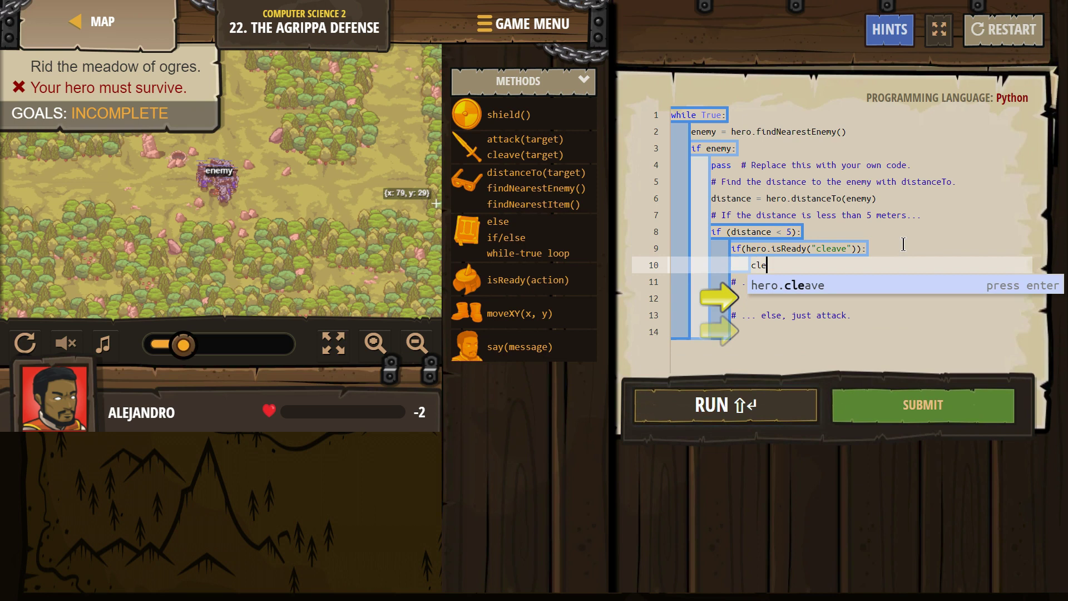
key(Return)
click(915, 281)
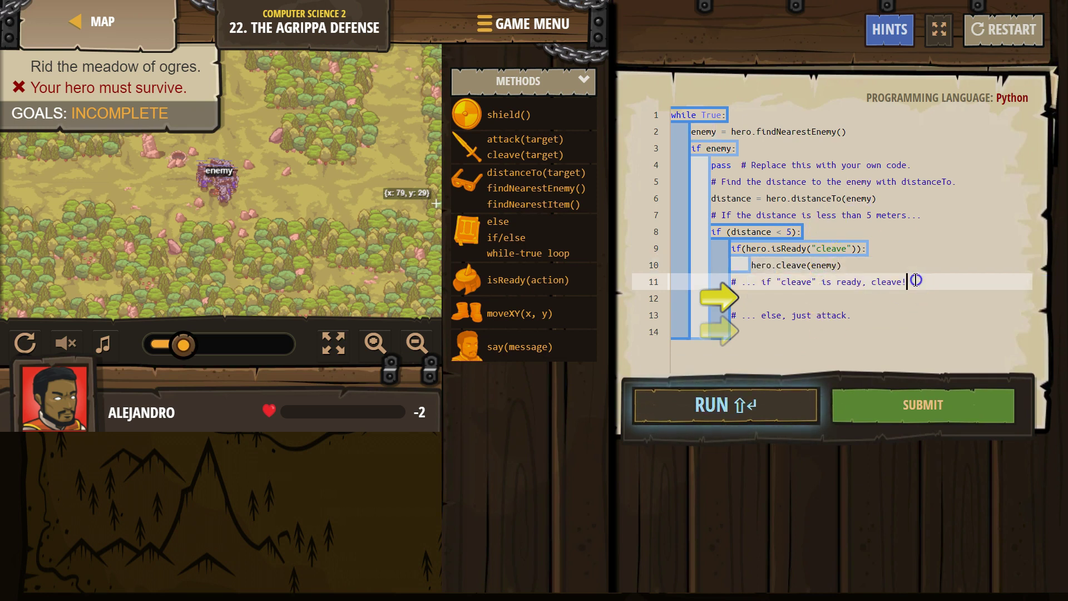
drag(915, 281, 609, 291)
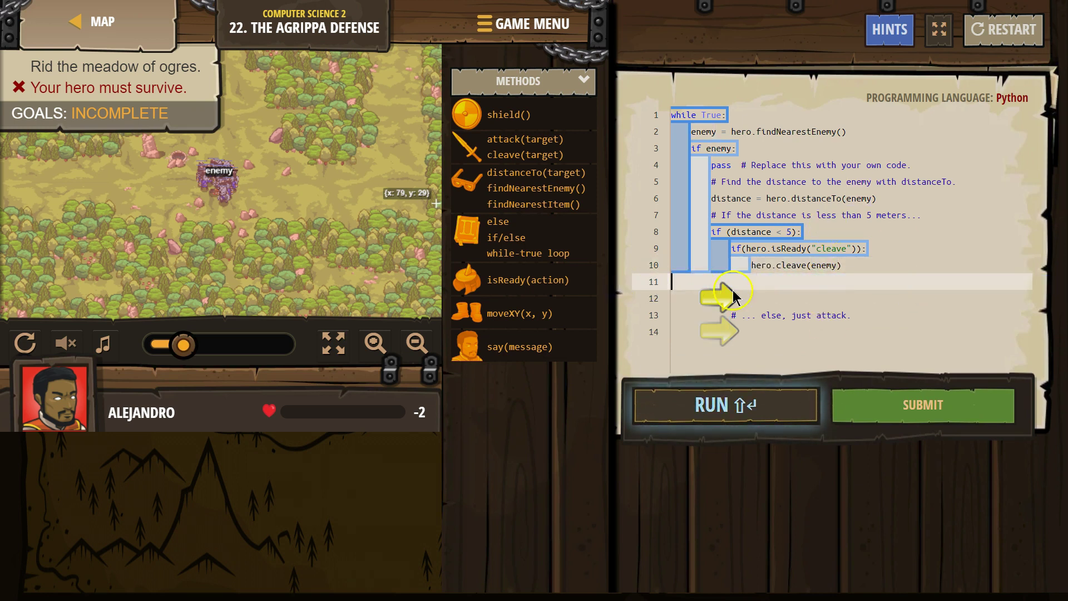
key(BackSpace)
Add an else branch calling hero.attack(enemy), removing the just-attack comment
key(Delete)
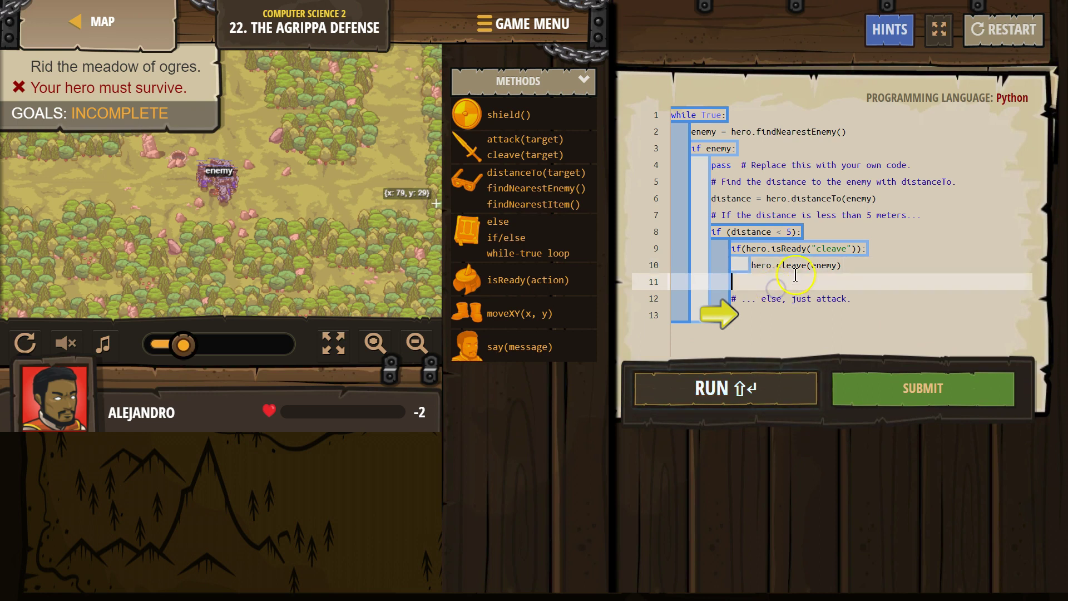
text(else)
key(Return)
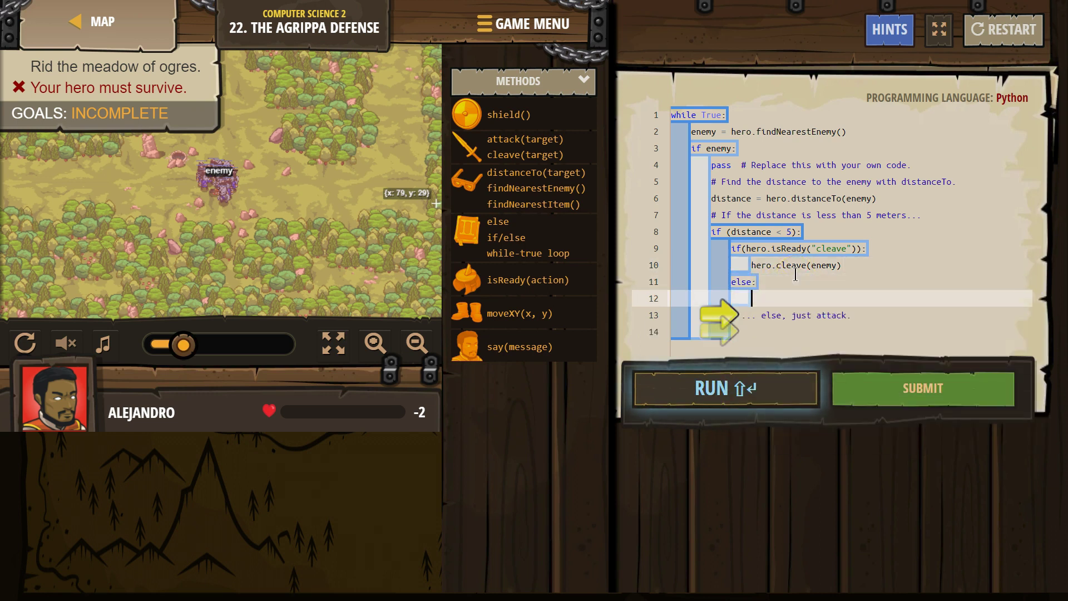
text(hero.at)
key(Return)
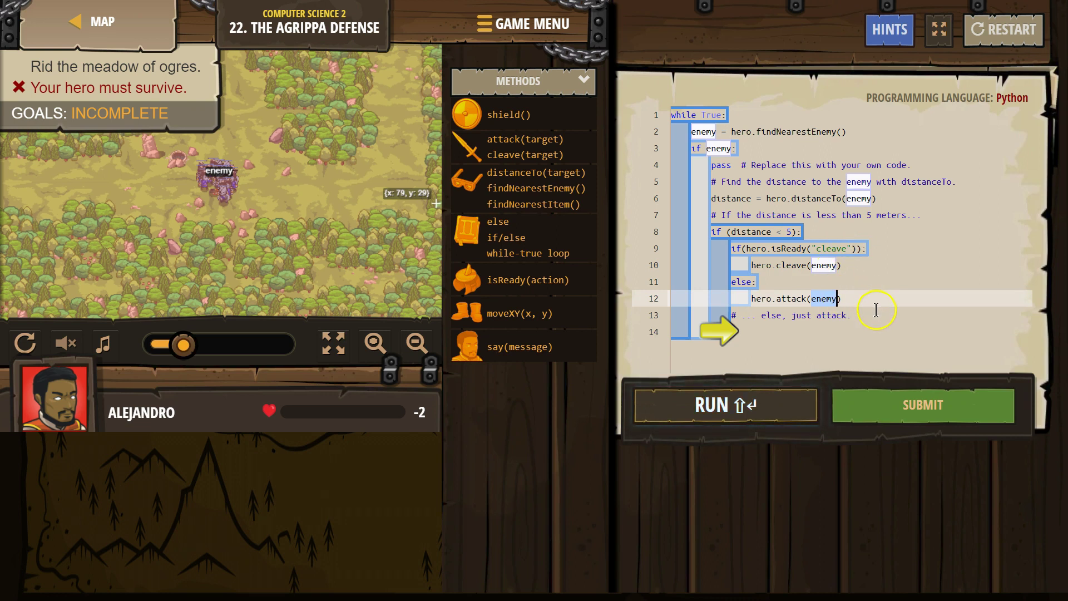
drag(875, 309, 637, 315)
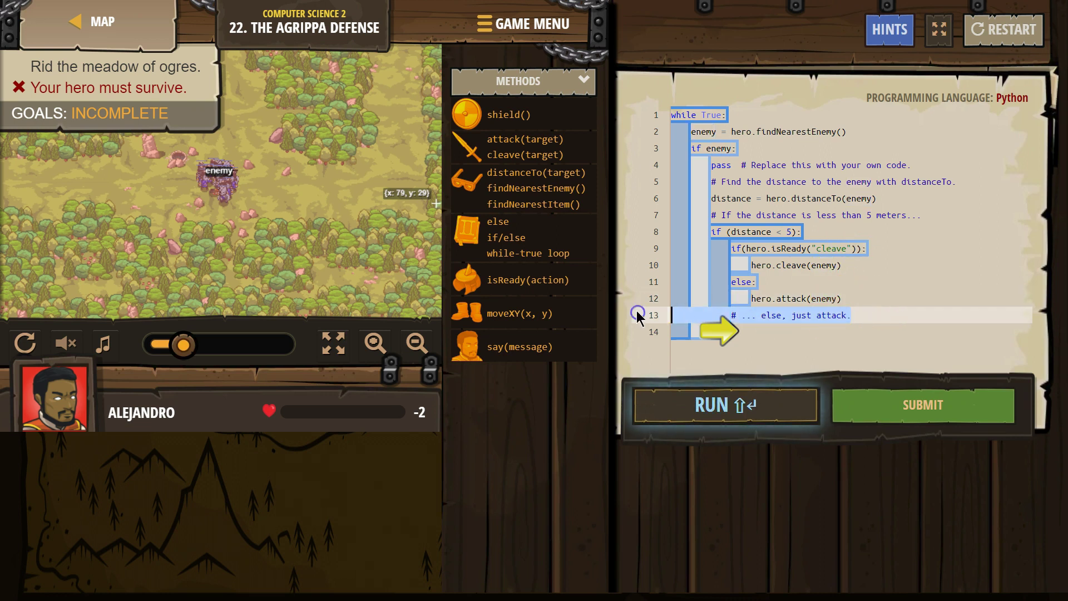
key(BackSpace)
key(BackSpace)
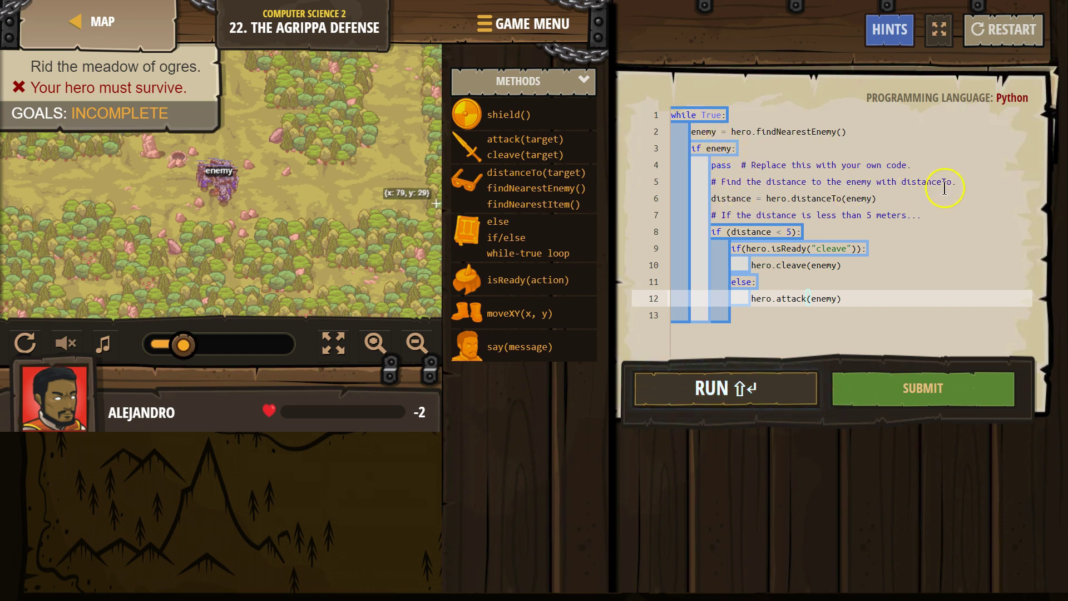
Delete the leftover pass line and the '# Find the distance…' comment on lines 4–5
mouse_move(959, 181)
mouse_down()
mouse_move(780, 131)
mouse_move(559, 172)
mouse_up()
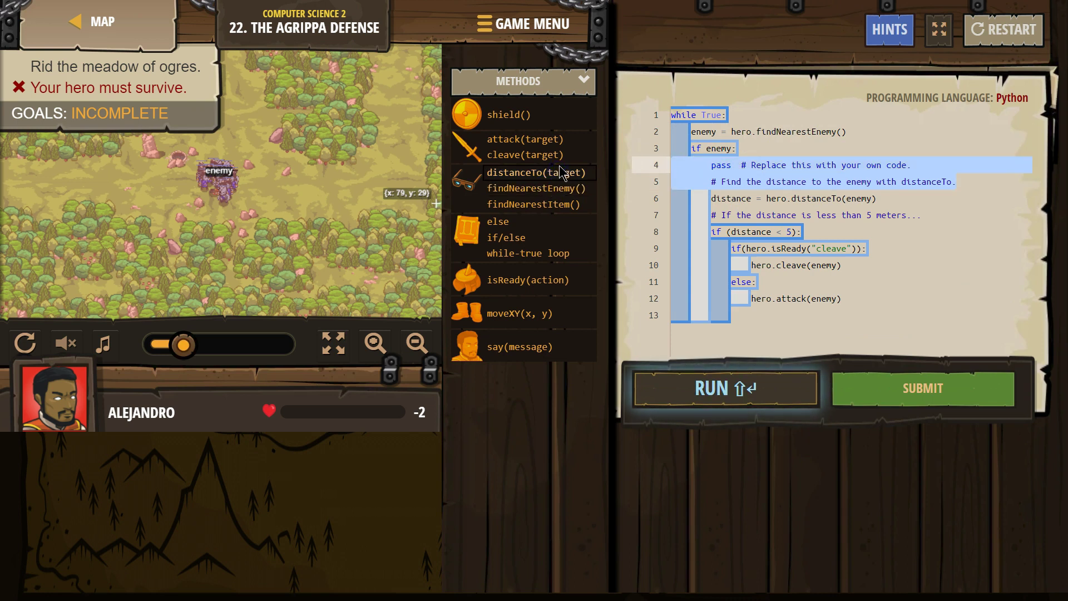
key(BackSpace)
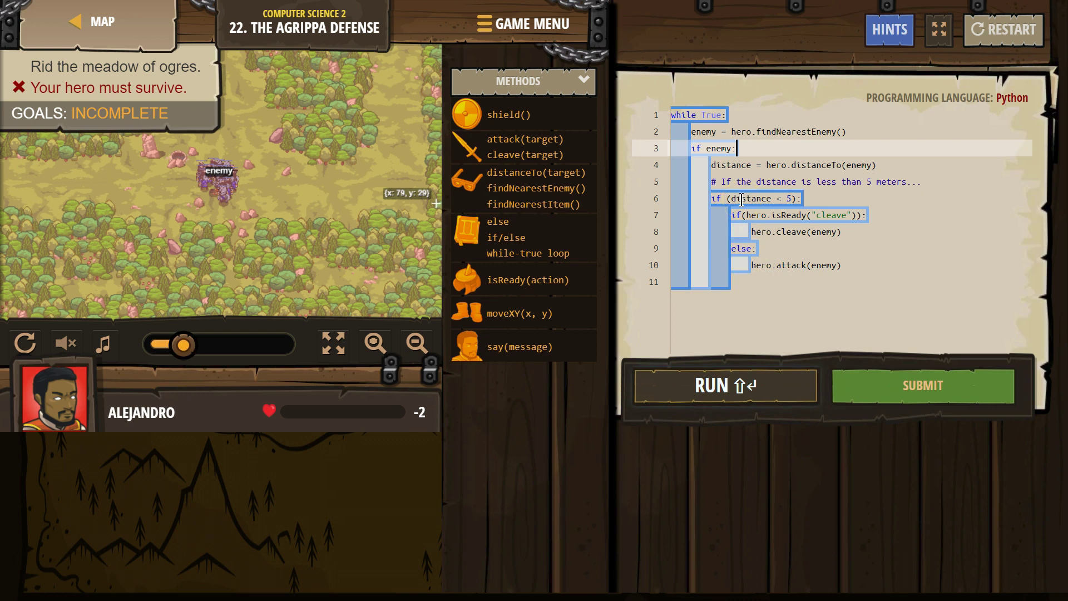
click(724, 174)
Submit the Agrippa Defense solution and let playback run to the level-complete summary
click(893, 398)
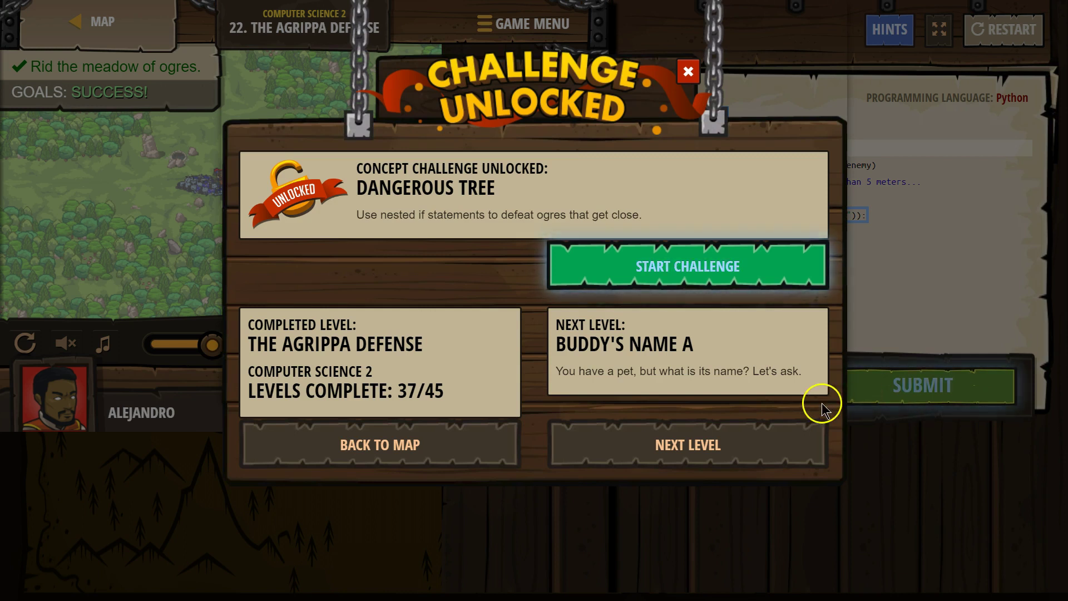
Dismiss the Challenge Unlocked modal to return to the solved level
click(682, 67)
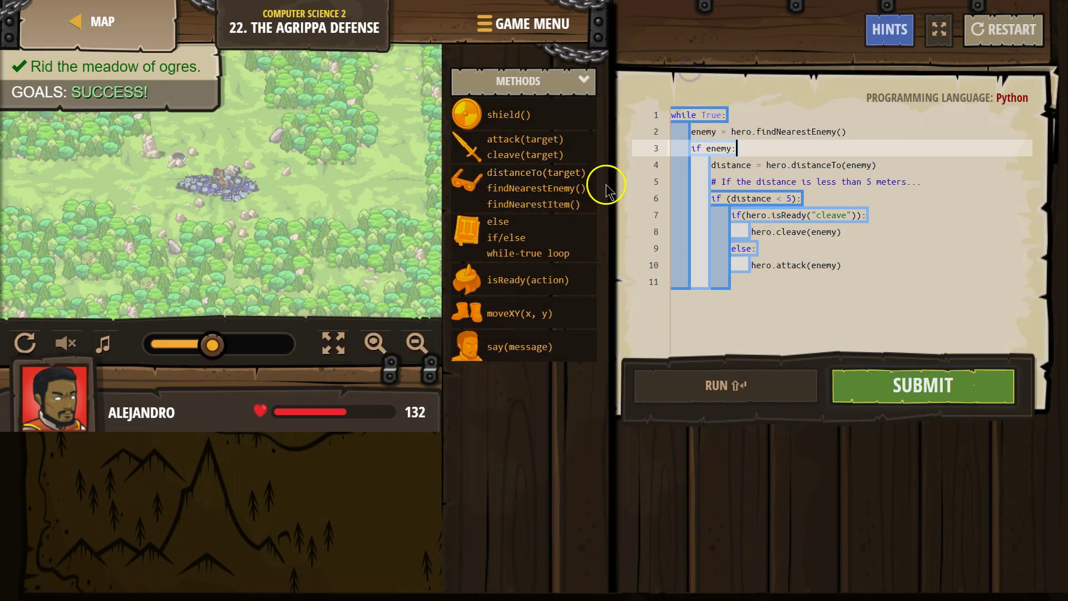